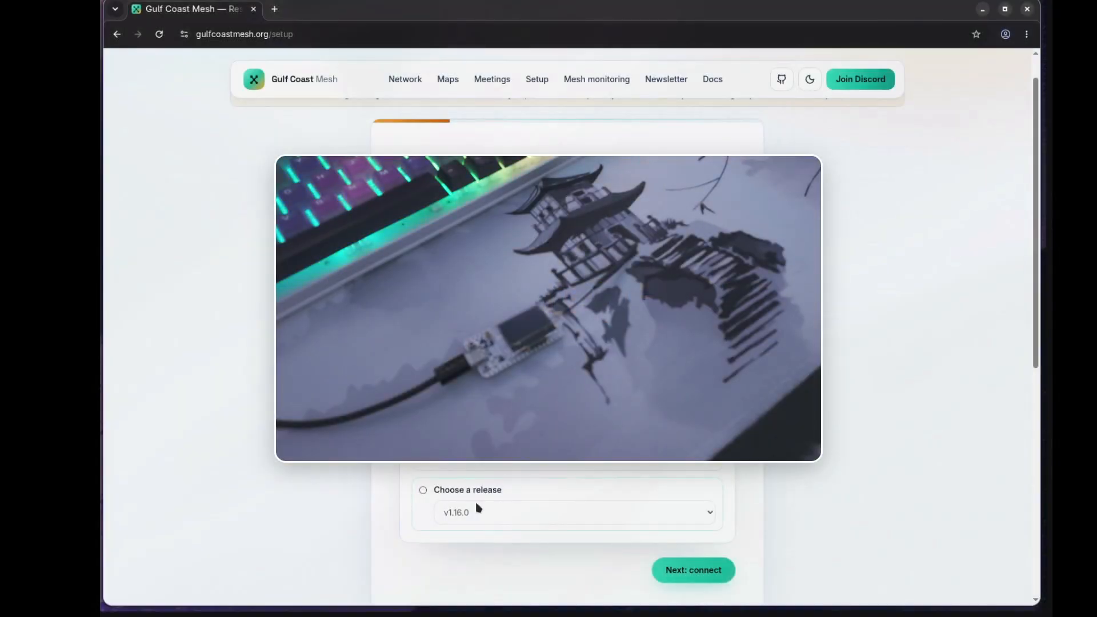
Step: Choose firmware release v1.15.0 and continue to the connect stage
{"action": "left_click", "coordinate": [457, 513]}
{"action": "left_click", "coordinate": [485, 317]}
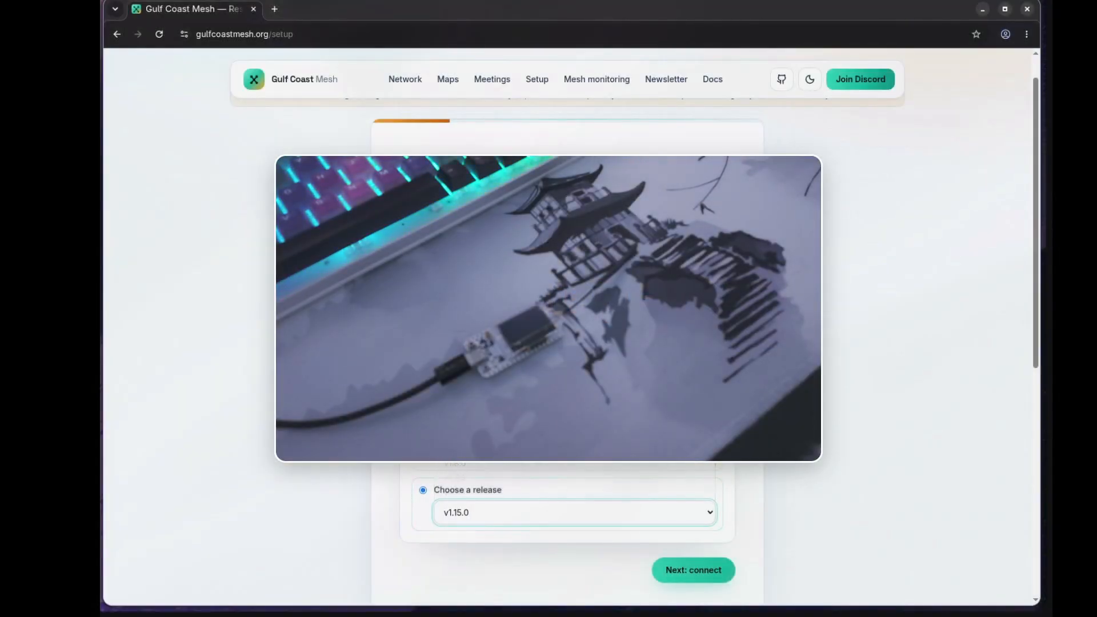
{"action": "left_click", "coordinate": [714, 580]}
Step: Connect to the CP2102 USB to UART Bridge Controller (ttyUSB0) serial port and start flashing
{"action": "left_click", "coordinate": [566, 356]}
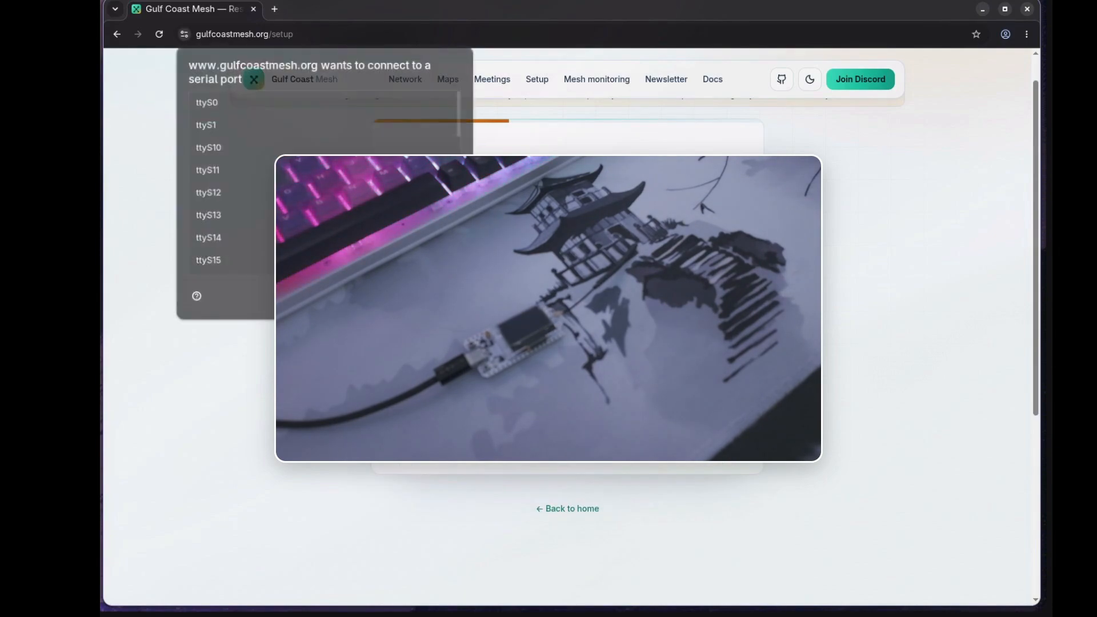
{"action": "scroll", "coordinate": [251, 151], "scroll_direction": "down", "scroll_amount": 10}
{"action": "left_click", "coordinate": [282, 266]}
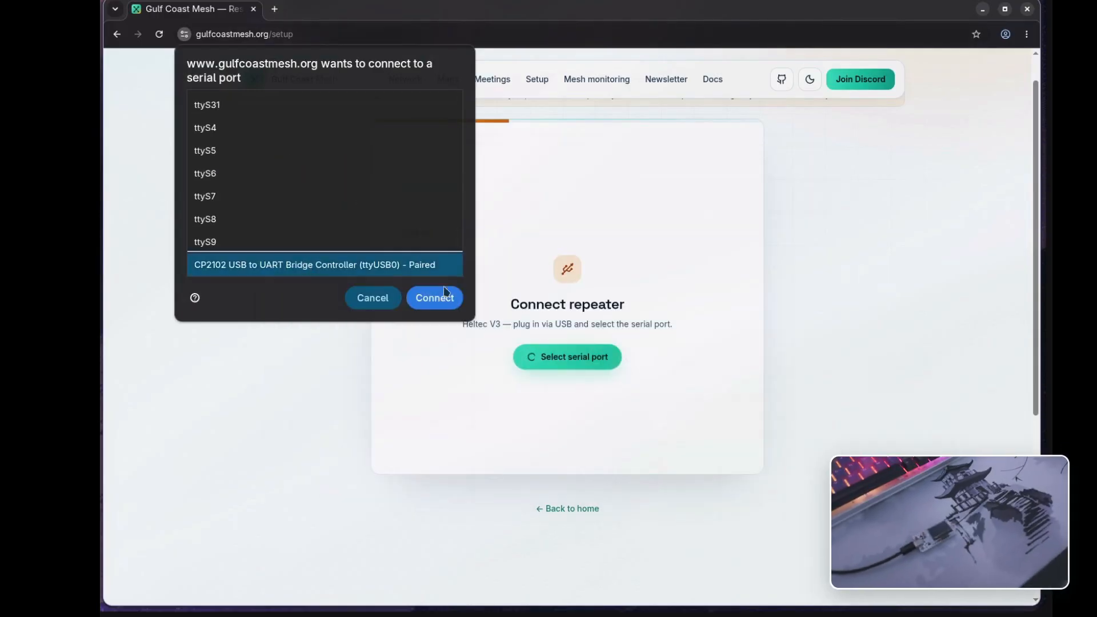
{"action": "left_click", "coordinate": [447, 297]}
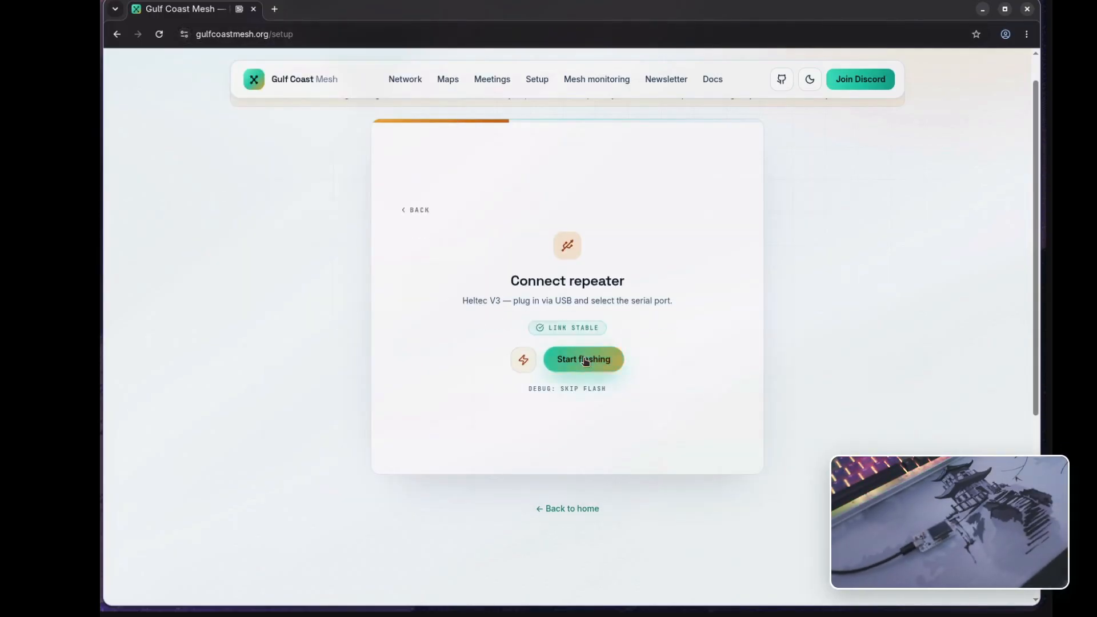
{"action": "left_click", "coordinate": [551, 353]}
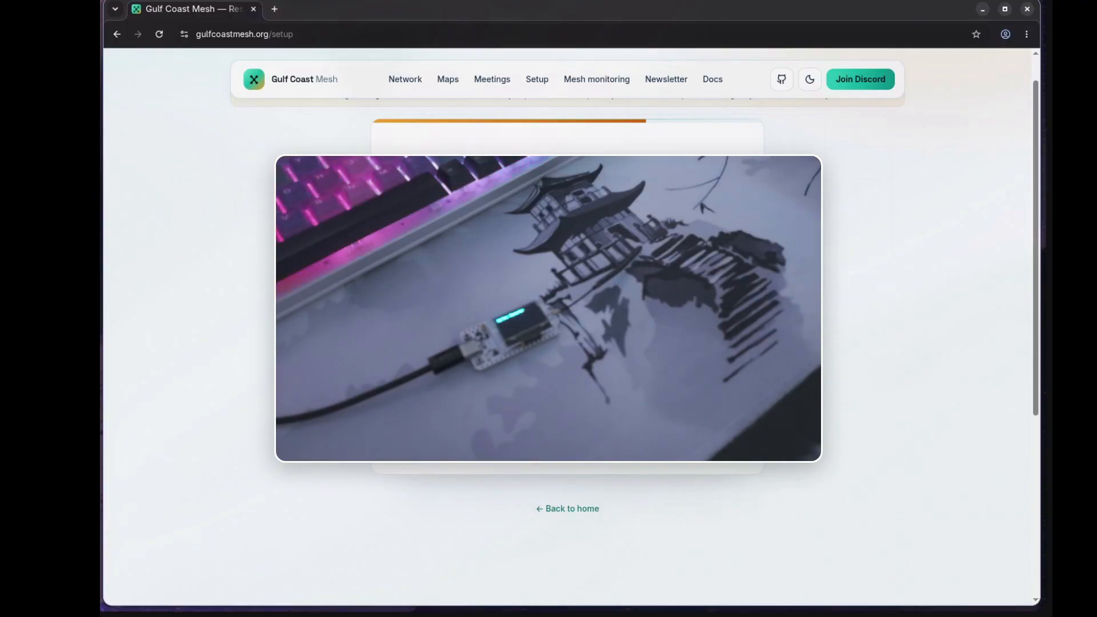
Step: Reconnect to the CP2102 USB to UART Bridge Controller serial port after flashing
{"action": "scroll", "coordinate": [228, 237], "scroll_direction": "down", "scroll_amount": 10}
{"action": "left_click", "coordinate": [265, 263]}
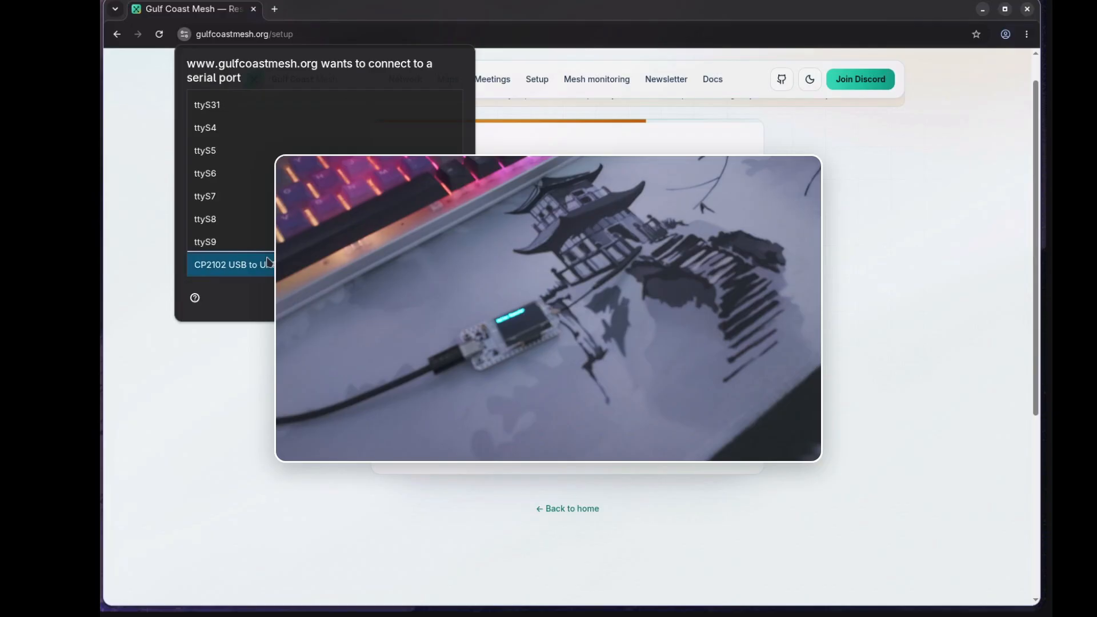
{"action": "left_click", "coordinate": [435, 297]}
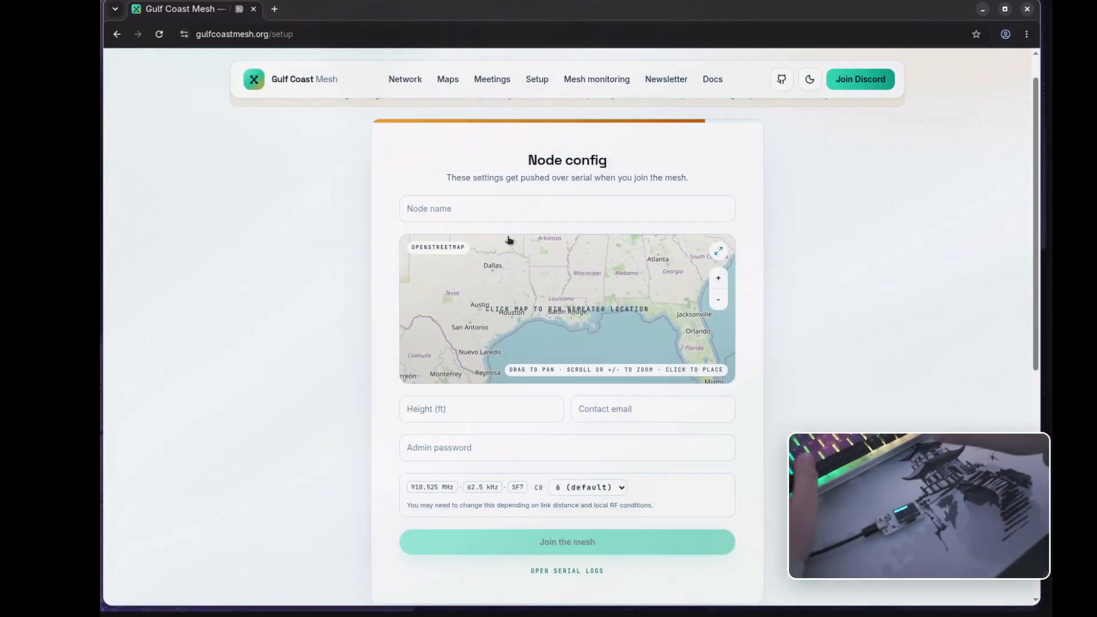
Step: Name the node "test gulf coast mesh repeater"
{"action": "left_click", "coordinate": [493, 209]}
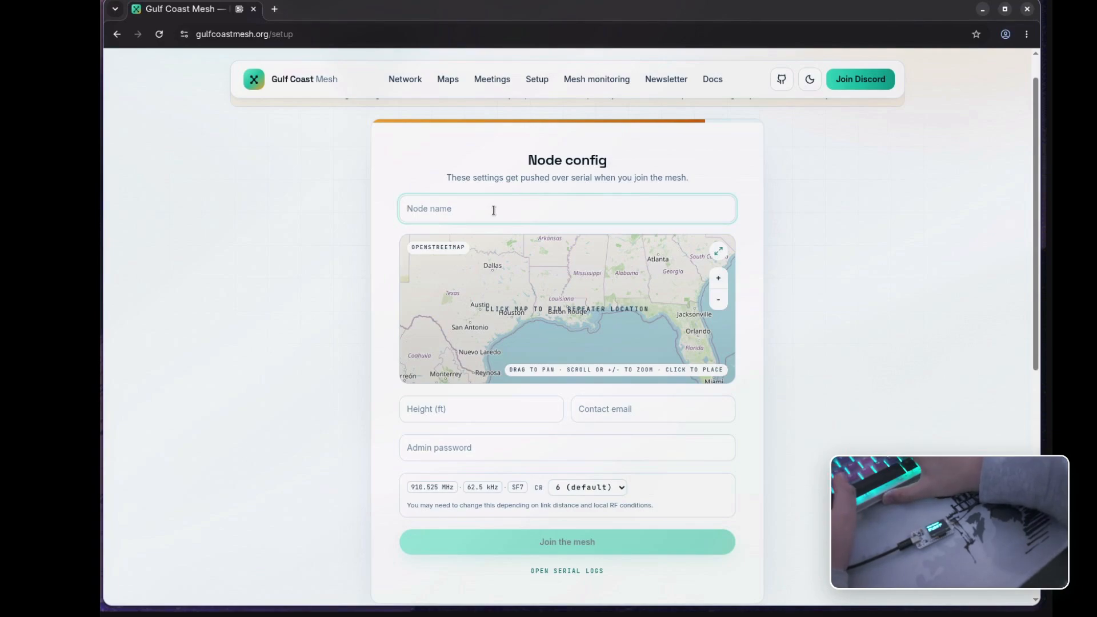
{"action": "type", "text": "test"}
{"action": "type", "text": " gulf coast mesh"}
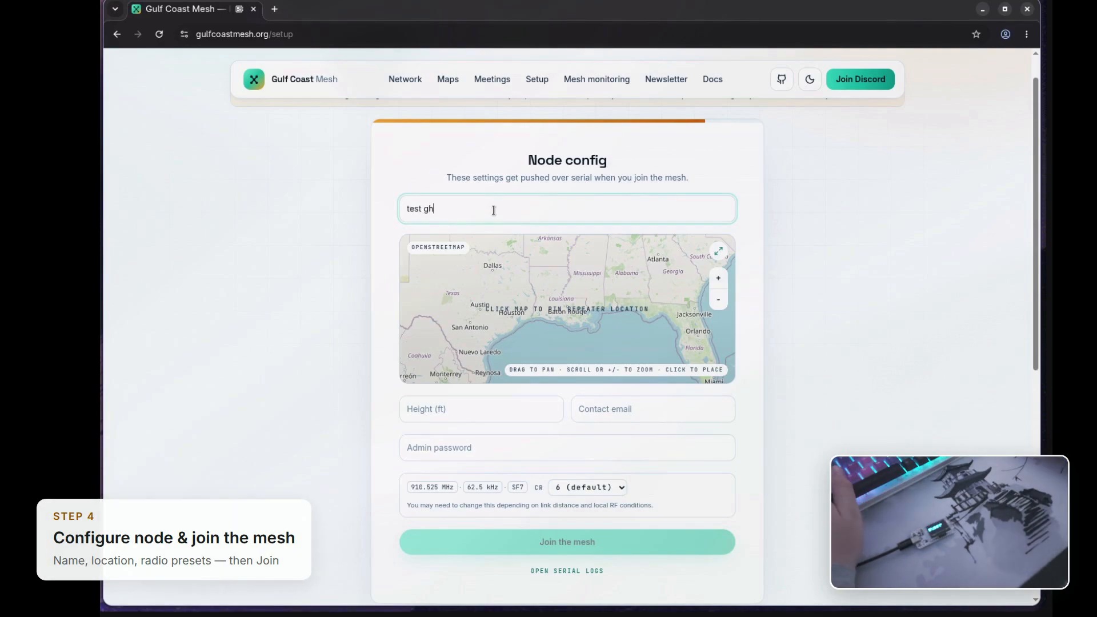
{"action": "type", "text": " repeater"}
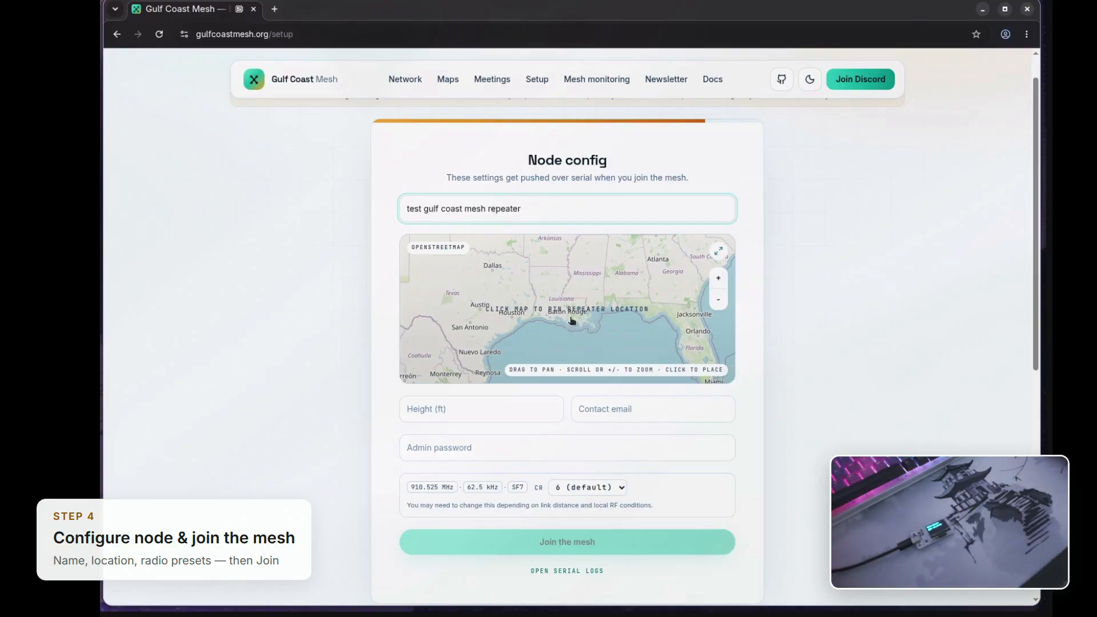
Step: Pin the repeater location on the map near Baton Rouge, at about latitude 30.348295, longitude -91.084939
{"action": "scroll", "coordinate": [575, 312], "scroll_direction": "up", "scroll_amount": 2}
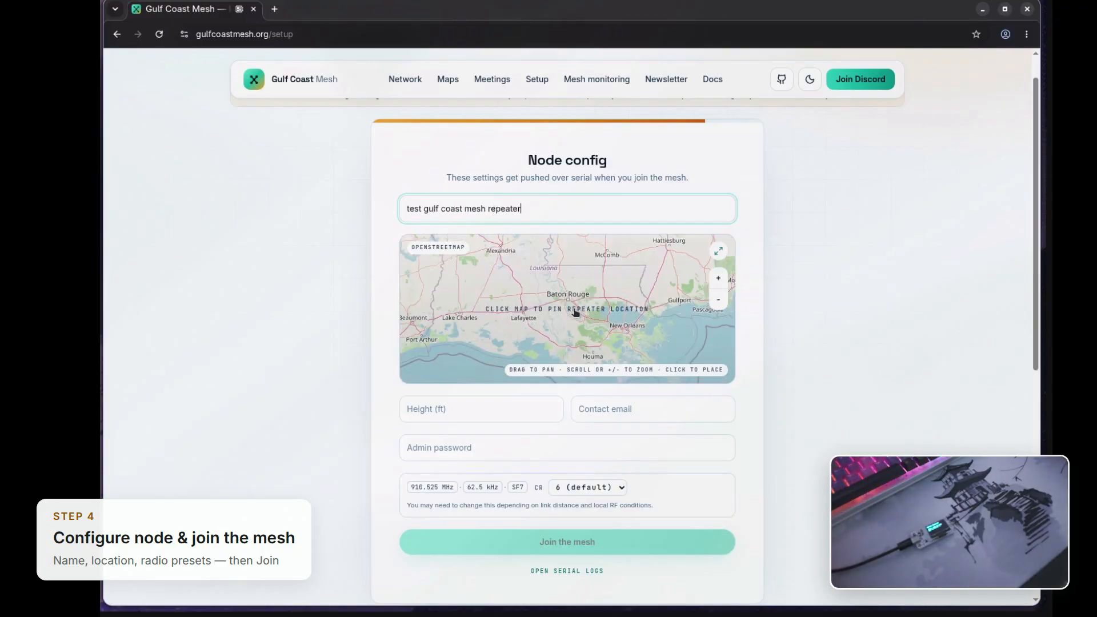
{"action": "scroll", "coordinate": [568, 305], "scroll_direction": "up", "scroll_amount": 2}
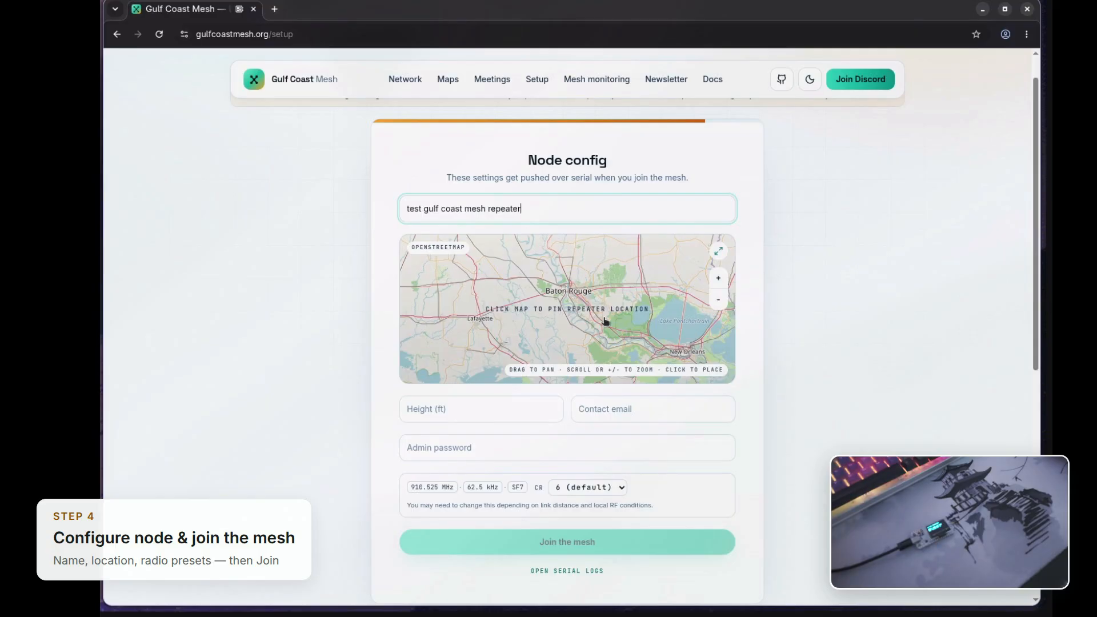
{"action": "scroll", "coordinate": [606, 321], "scroll_direction": "up", "scroll_amount": 1}
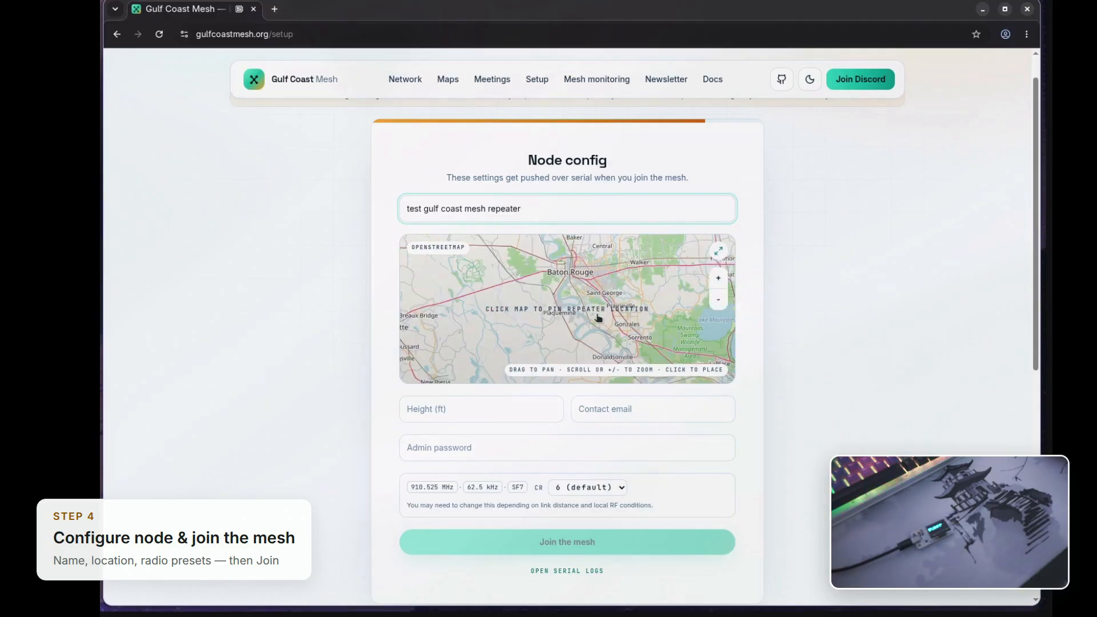
{"action": "scroll", "coordinate": [600, 318], "scroll_direction": "up", "scroll_amount": 1}
{"action": "scroll", "coordinate": [578, 307], "scroll_direction": "up", "scroll_amount": 2}
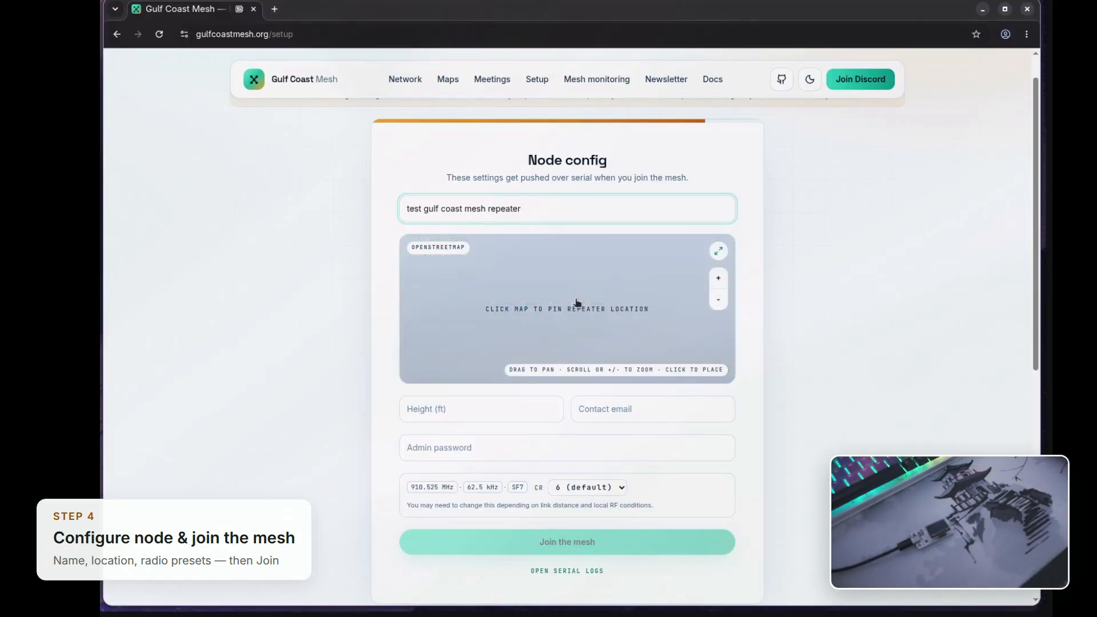
{"action": "left_click_drag", "start_coordinate": [615, 281], "coordinate": [575, 363]}
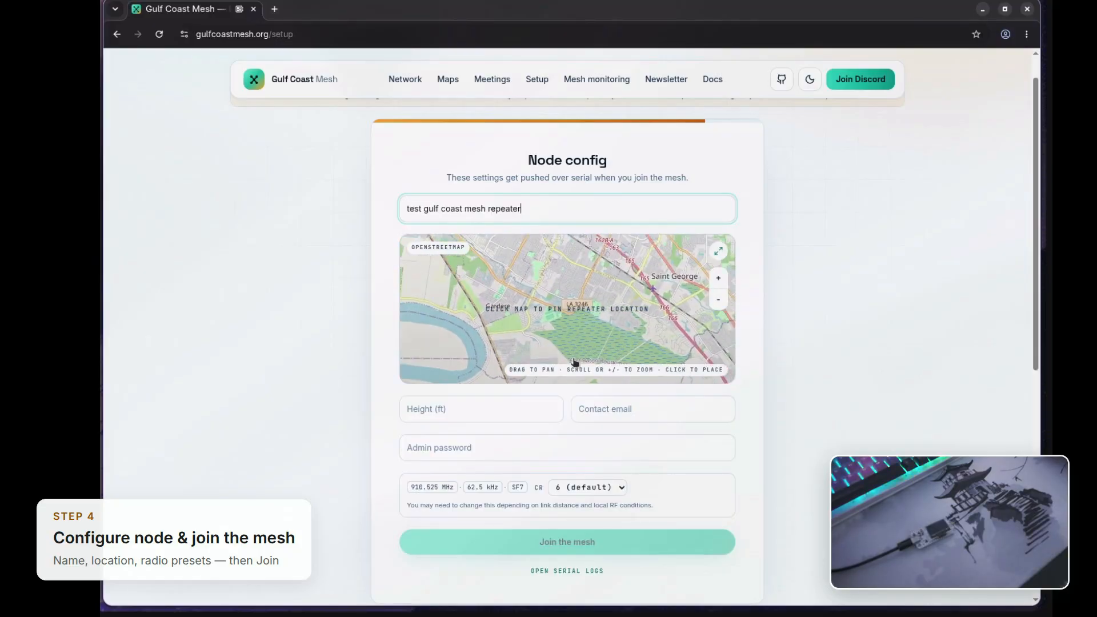
{"action": "left_click", "coordinate": [575, 311]}
Step: Set the height to 24 ft and fill in the contact e-mail address
{"action": "left_click", "coordinate": [480, 456]}
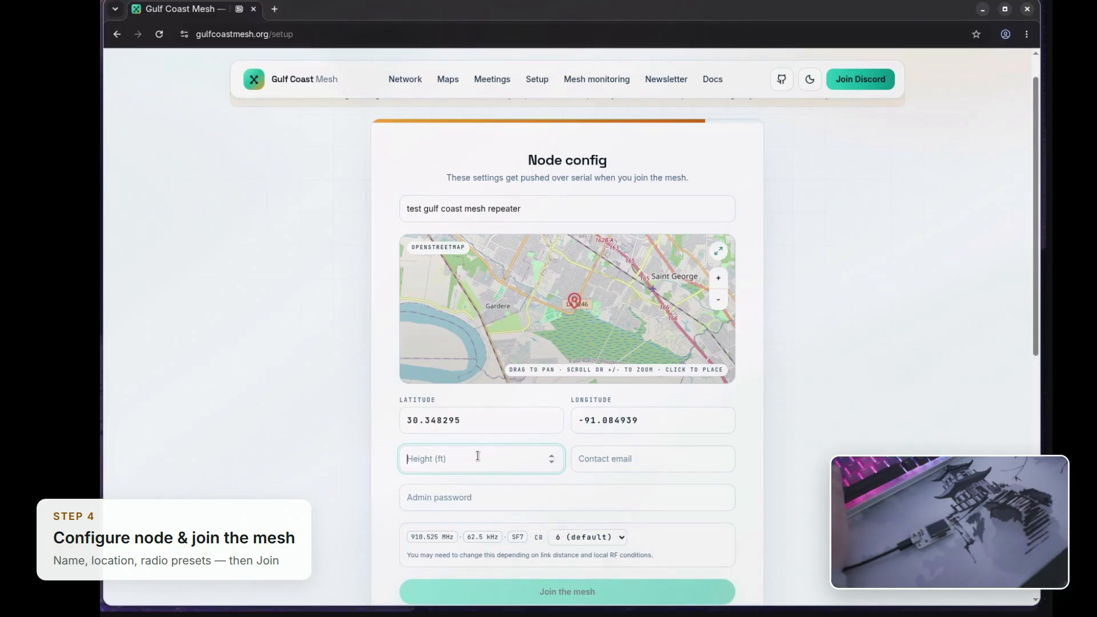
{"action": "type", "text": "24"}
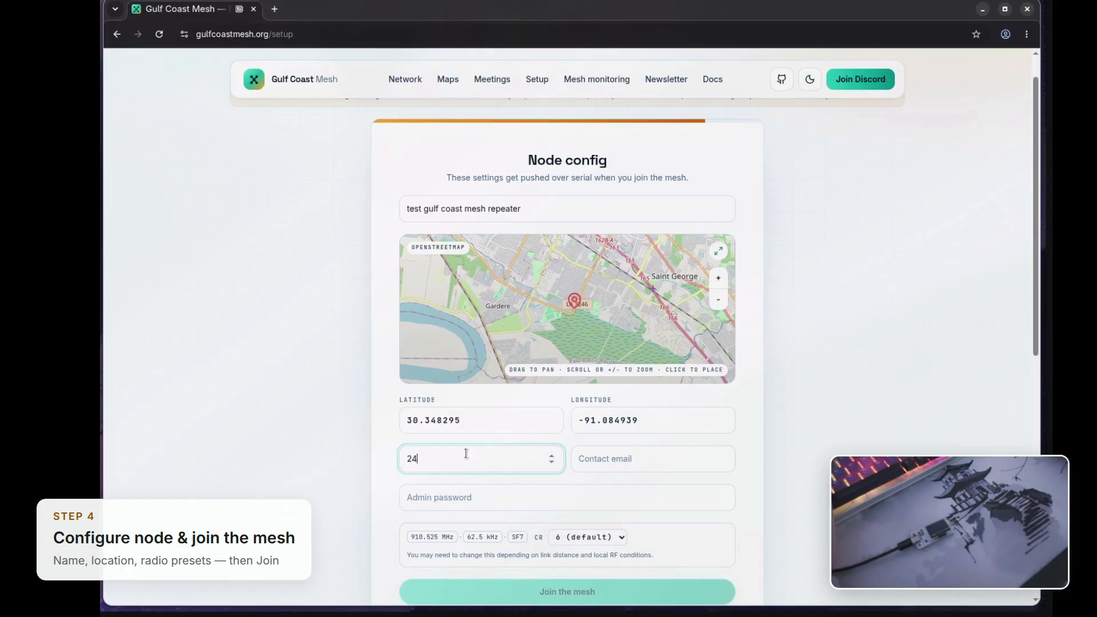
{"action": "left_click", "coordinate": [595, 469]}
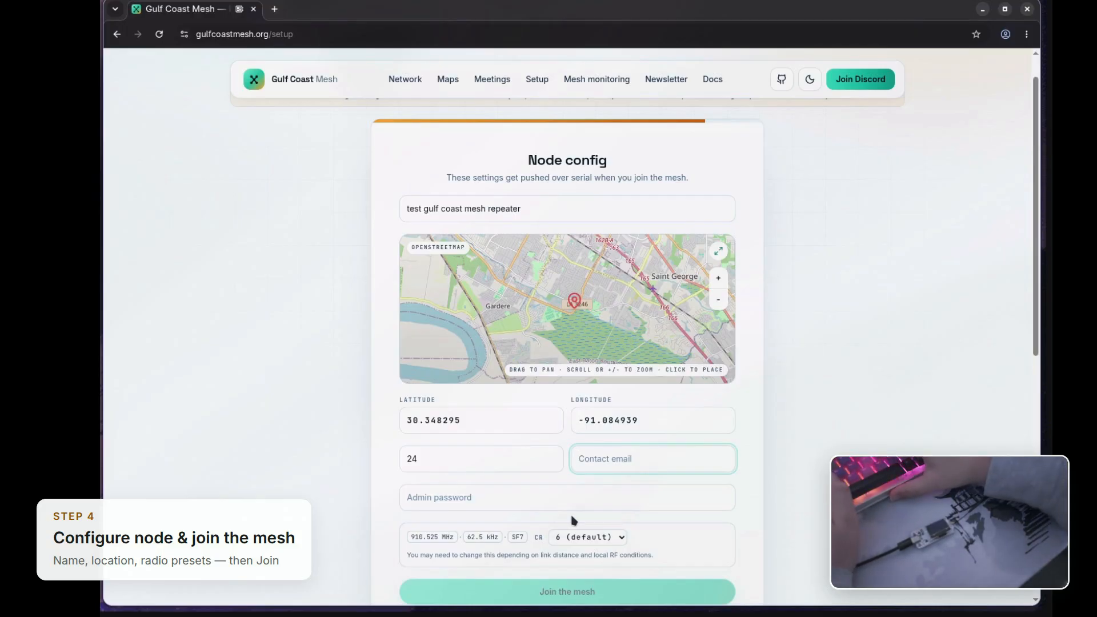
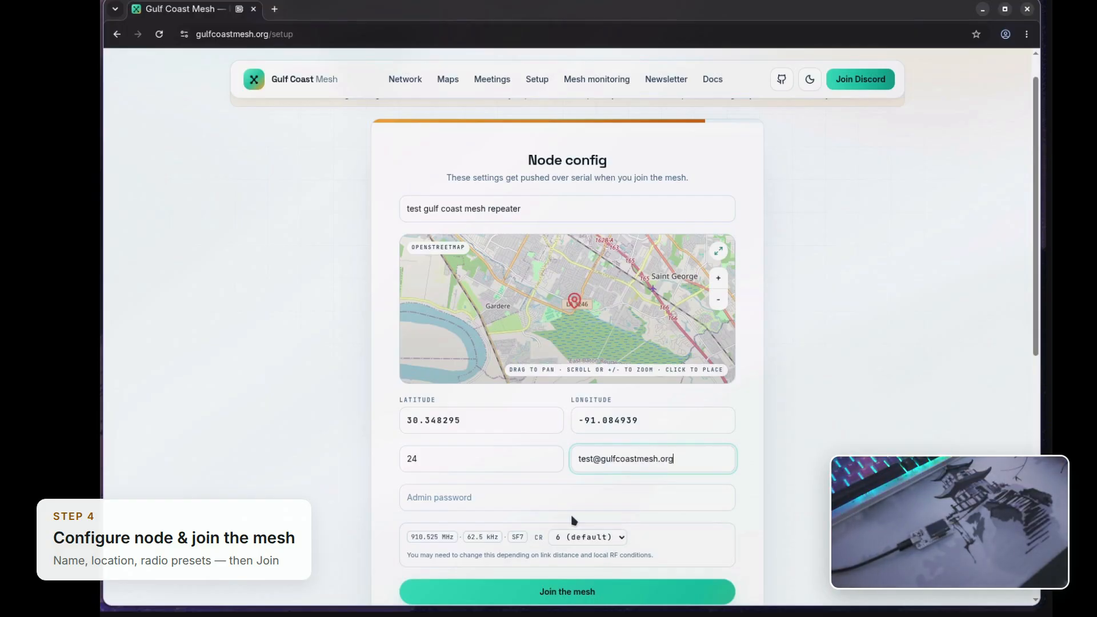
Step: Enter the admin password for the node
{"action": "left_click", "coordinate": [546, 507]}
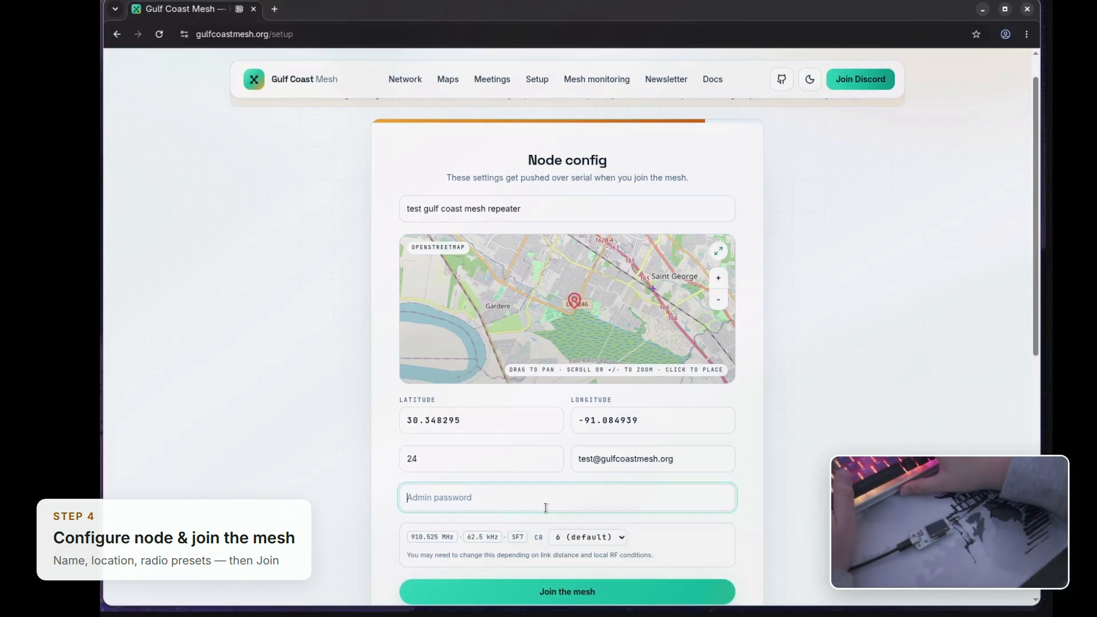
{"action": "type", "text": "test"}
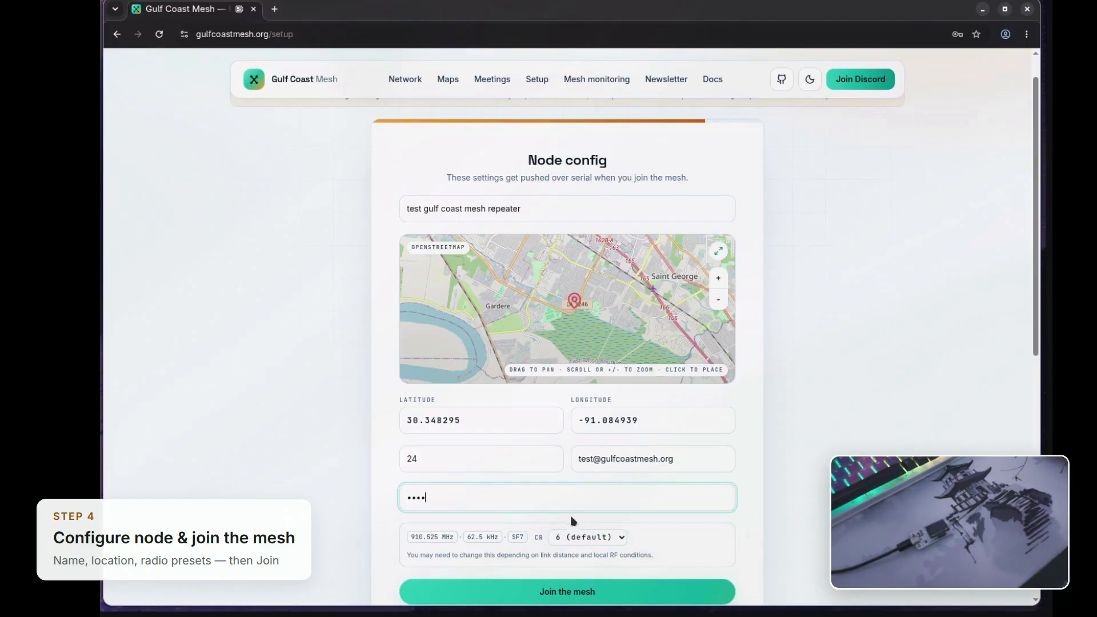
Step: Set the coding rate to 5 and join the mesh, declining to save the password
{"action": "left_click", "coordinate": [573, 538]}
{"action": "scroll", "coordinate": [573, 542], "scroll_direction": "down", "scroll_amount": 1}
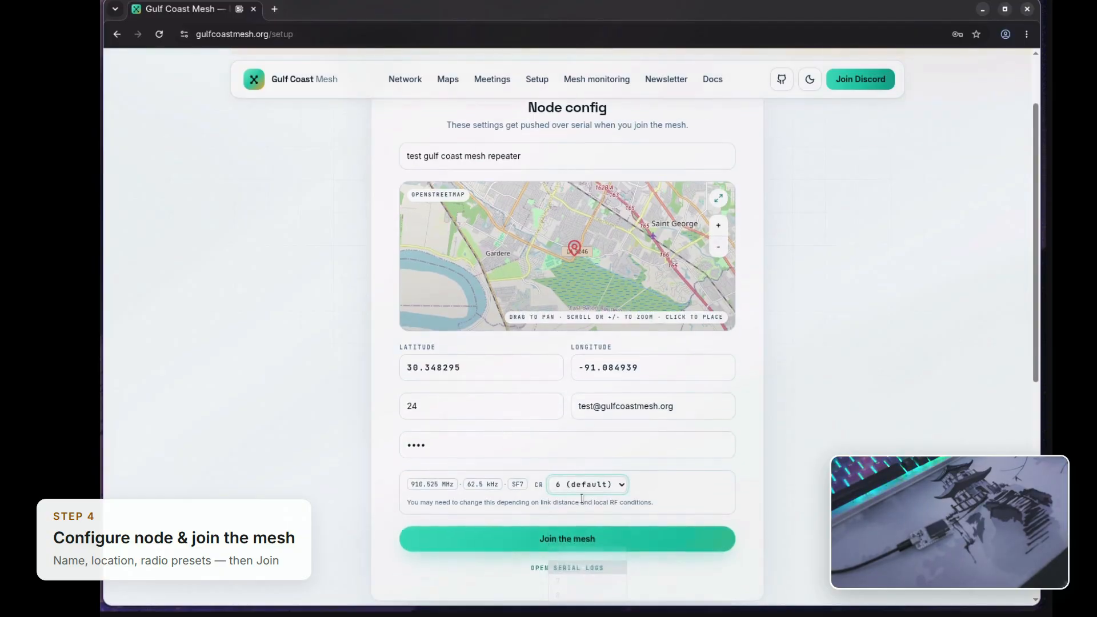
{"action": "left_click", "coordinate": [592, 486]}
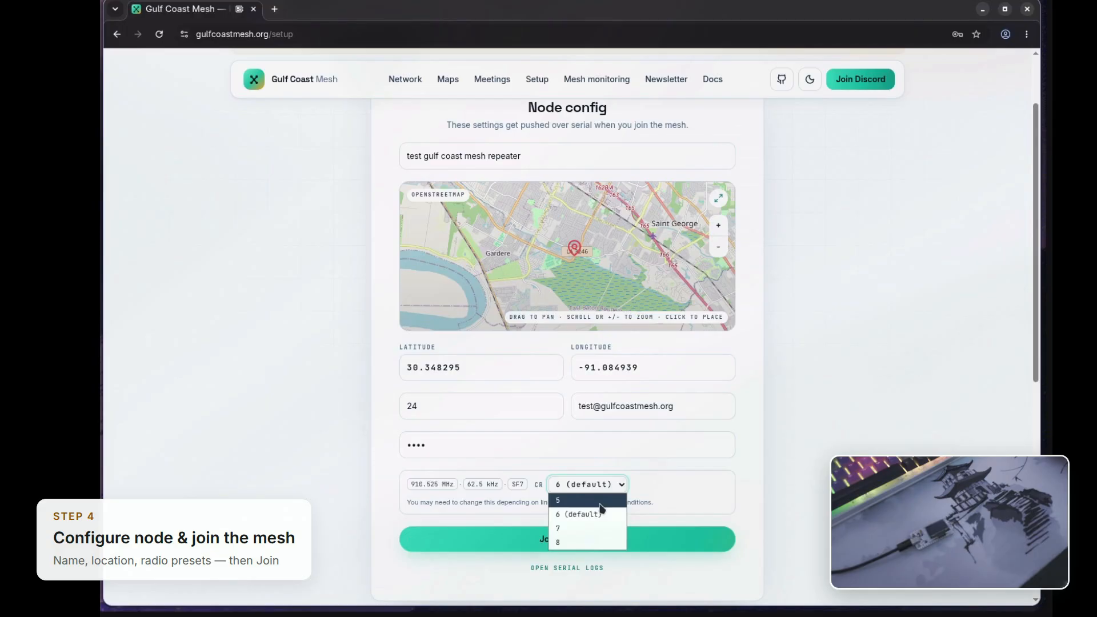
{"action": "left_click", "coordinate": [600, 504]}
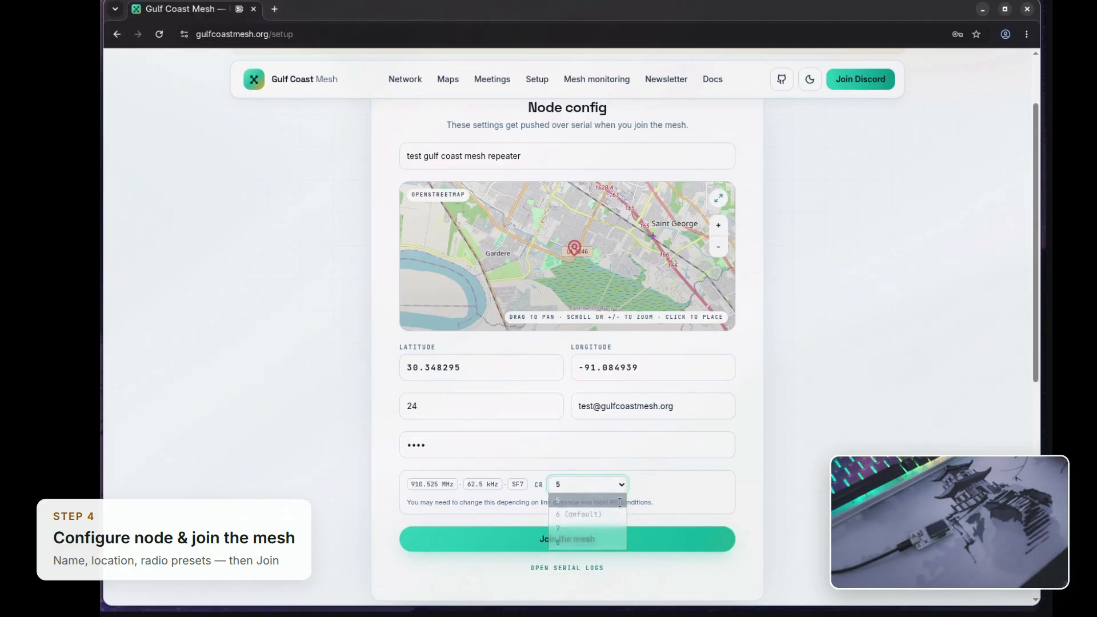
{"action": "left_click", "coordinate": [651, 540]}
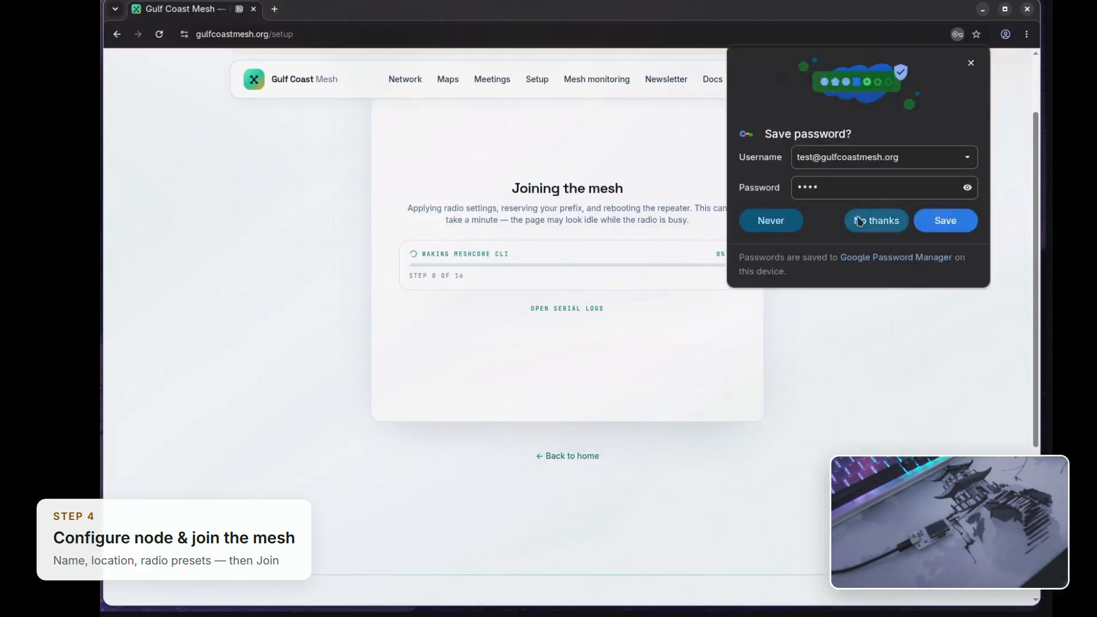
{"action": "left_click", "coordinate": [876, 220]}
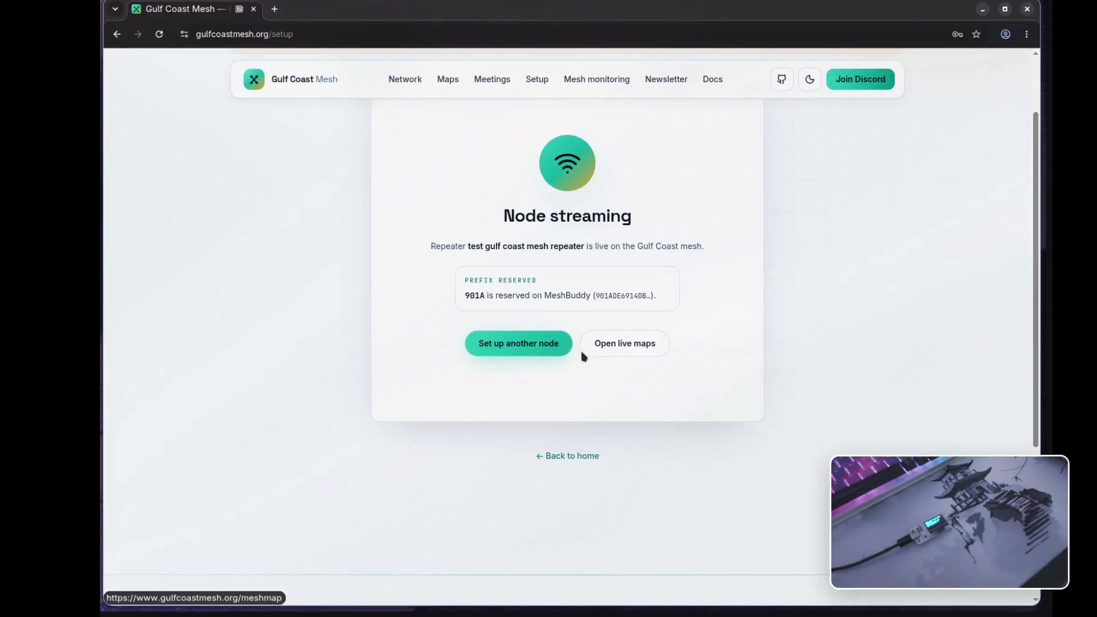
Step: Highlight the reserved prefix code on the confirmation page
{"action": "left_click_drag", "start_coordinate": [465, 295], "coordinate": [479, 297]}
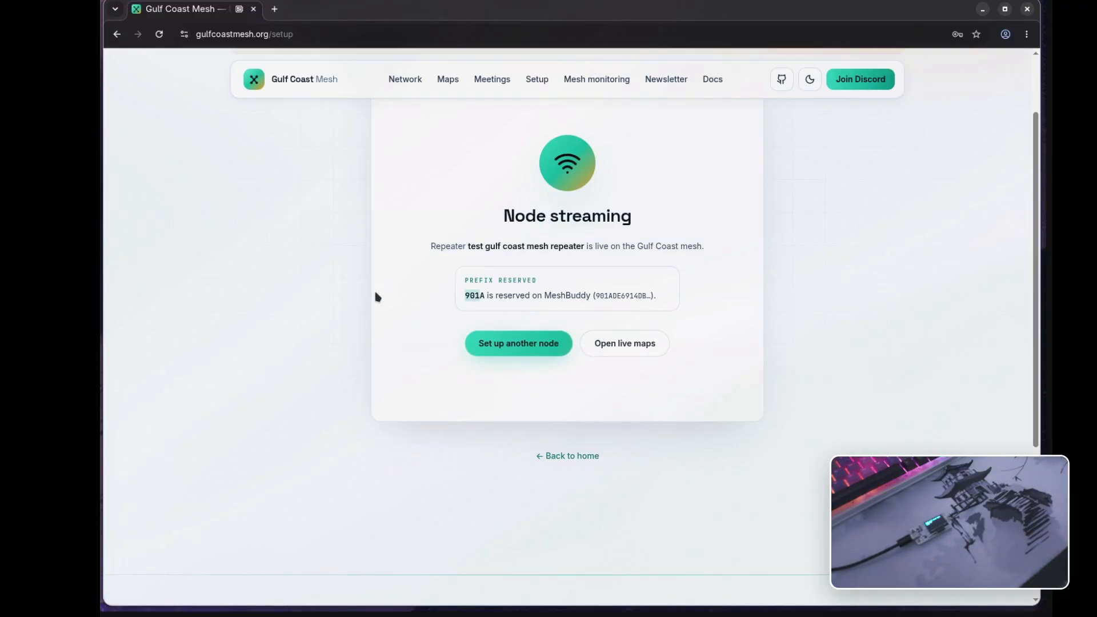
{"action": "left_click", "coordinate": [402, 305]}
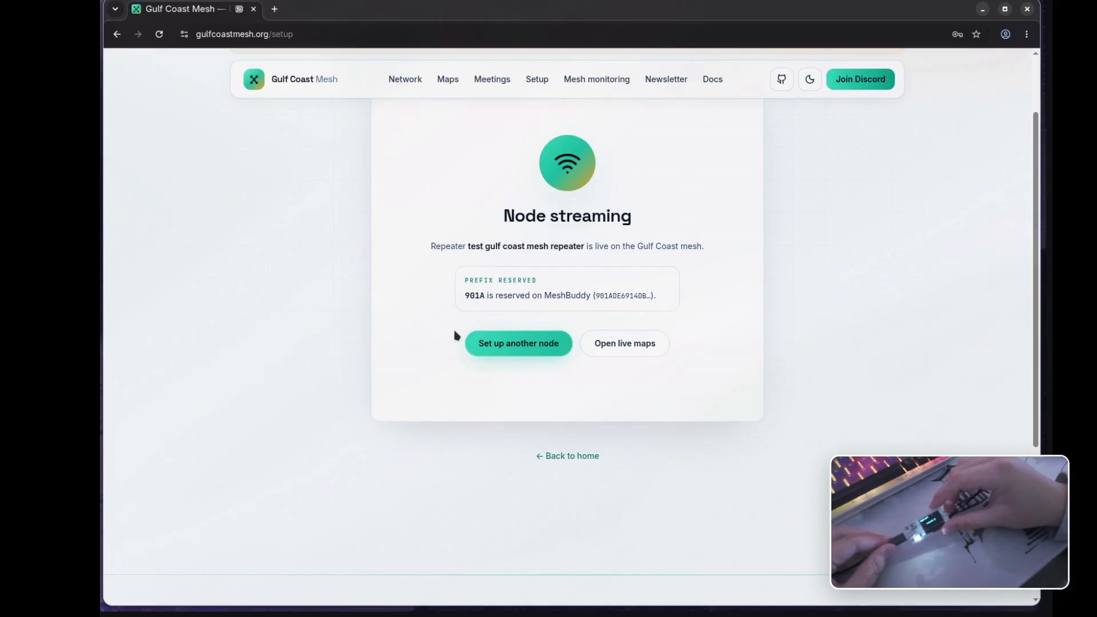